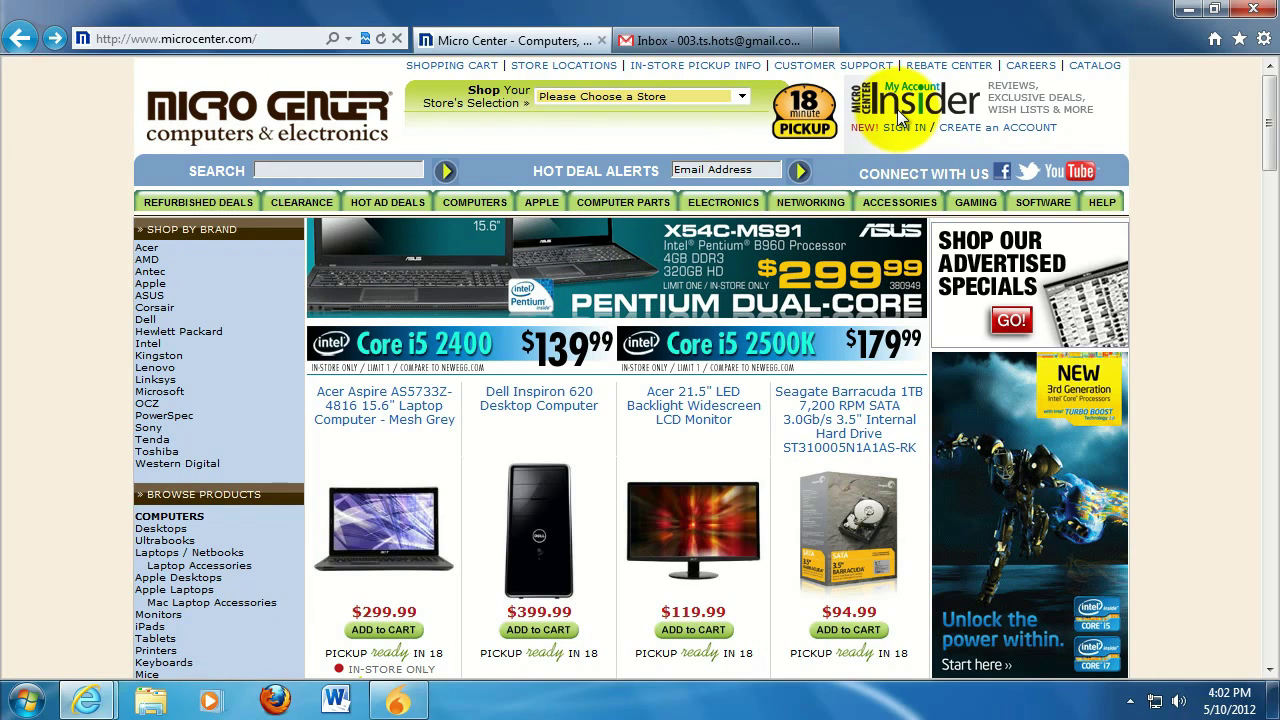
- Start a new Insider account and enter the email address in both email fields
left_click(965, 130)
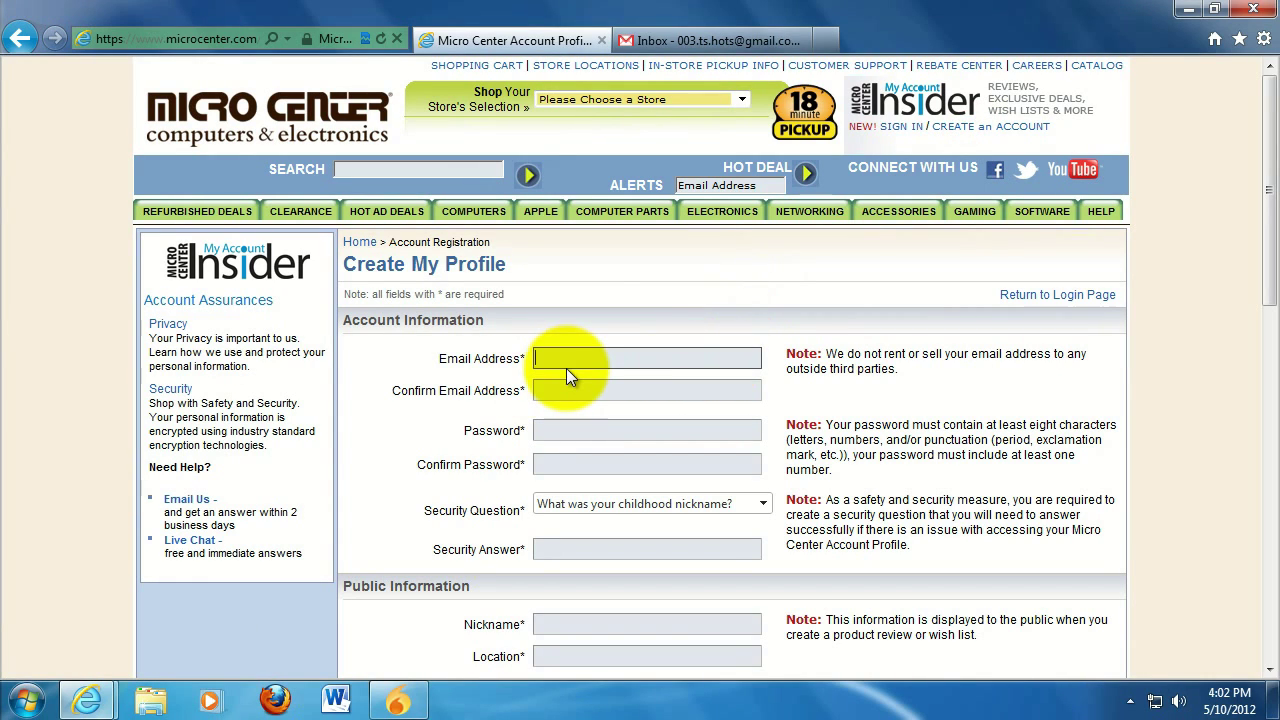
key("Tab")
key("Tab")
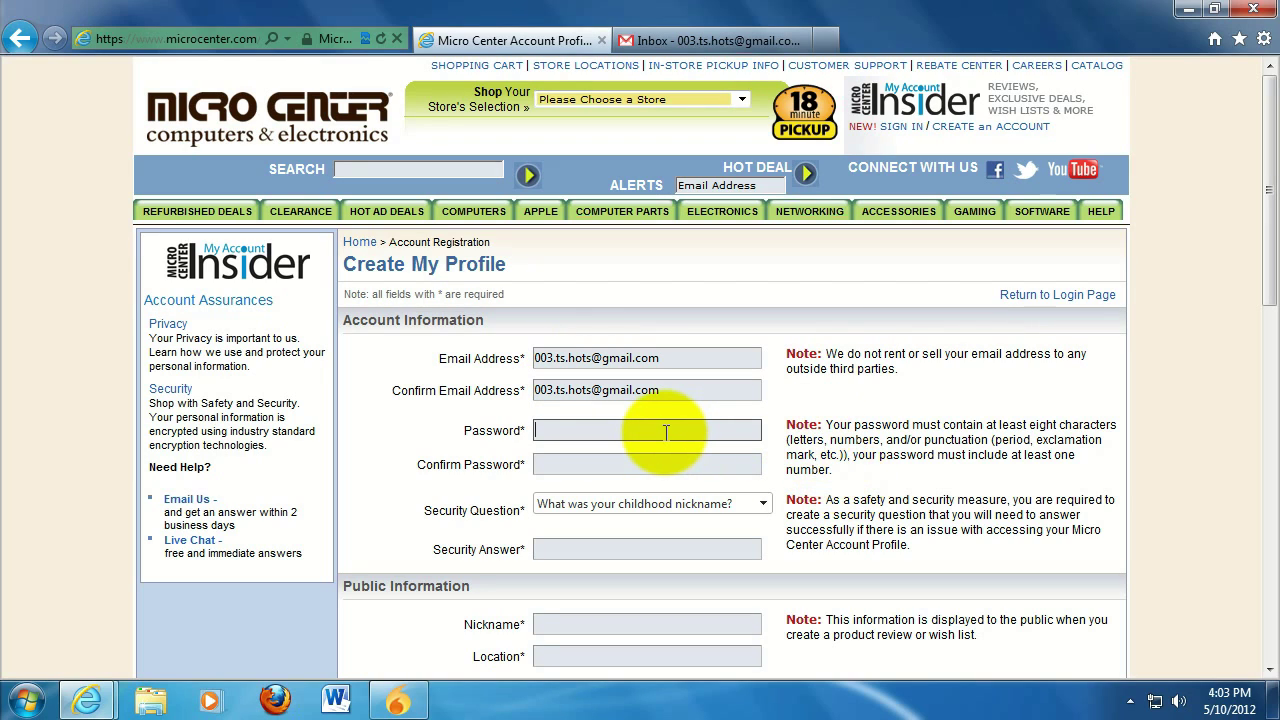
- Enter the account password in both password fields
type("•••••••••")
key("Tab")
type("••••")
type("•••••")
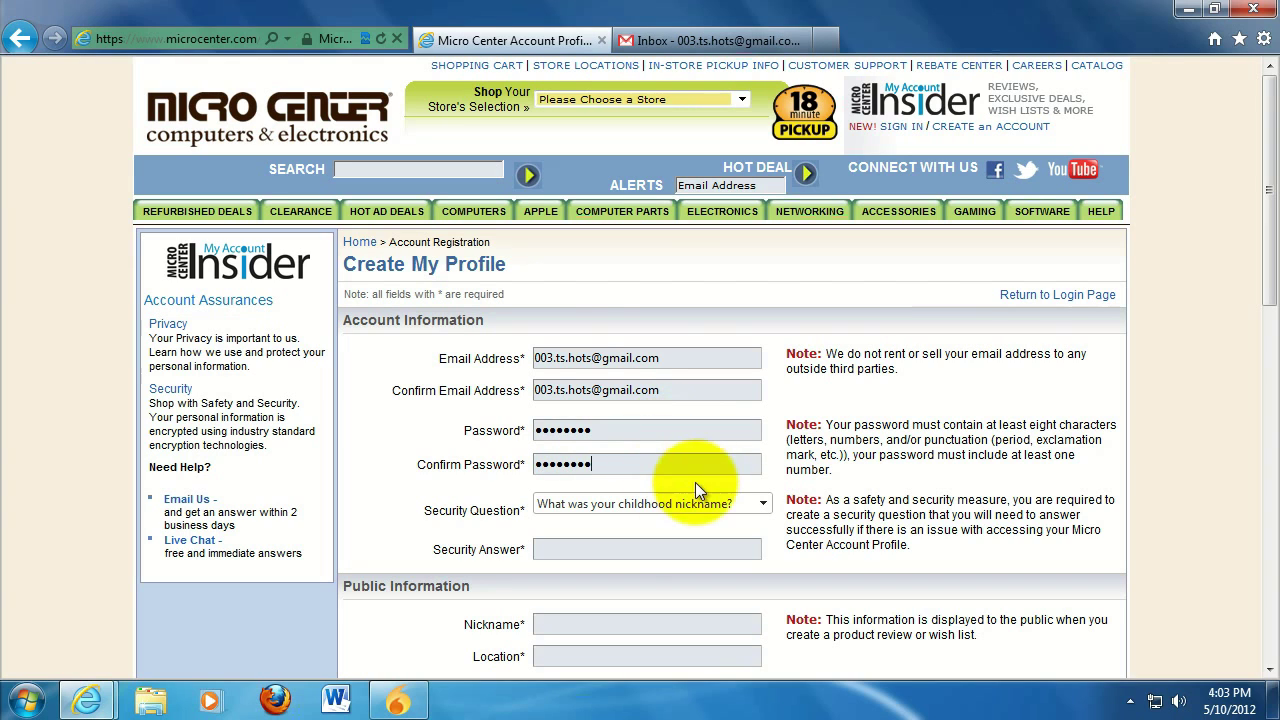
- Choose 'What was your childhood nickname?' as the security question and type its answer
scroll(795, 485, "down", 1)
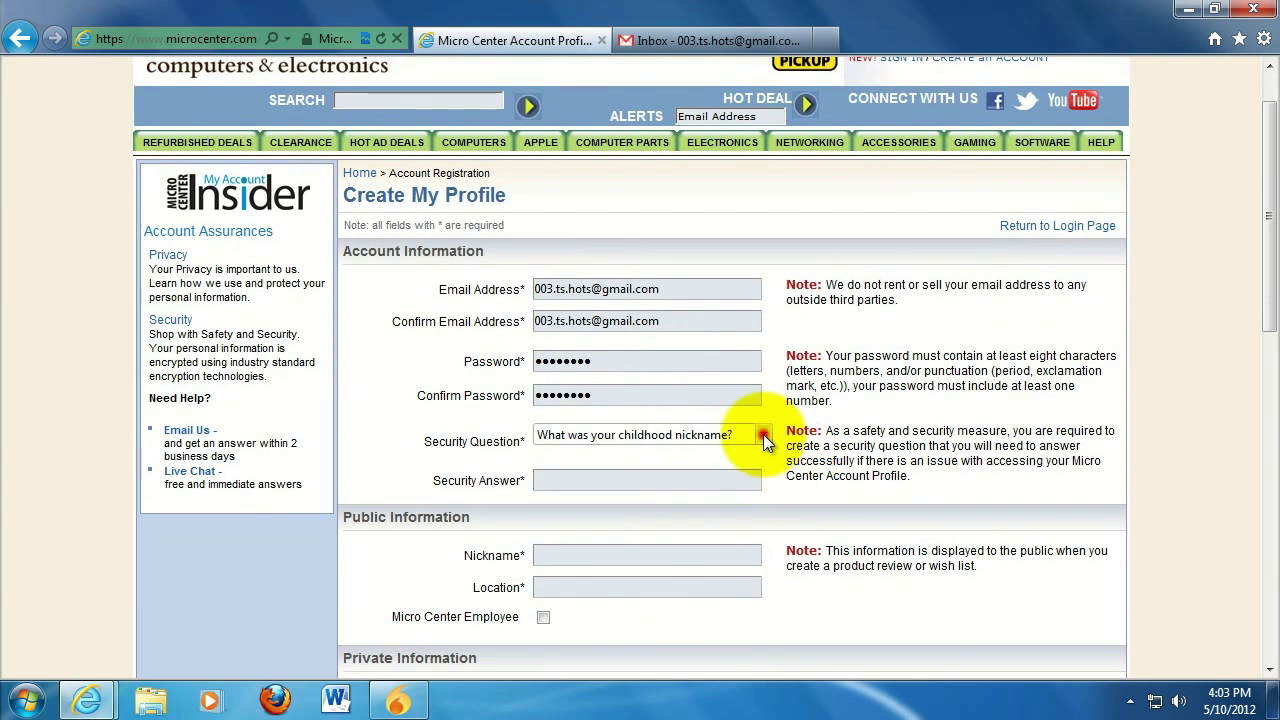
left_click(763, 434)
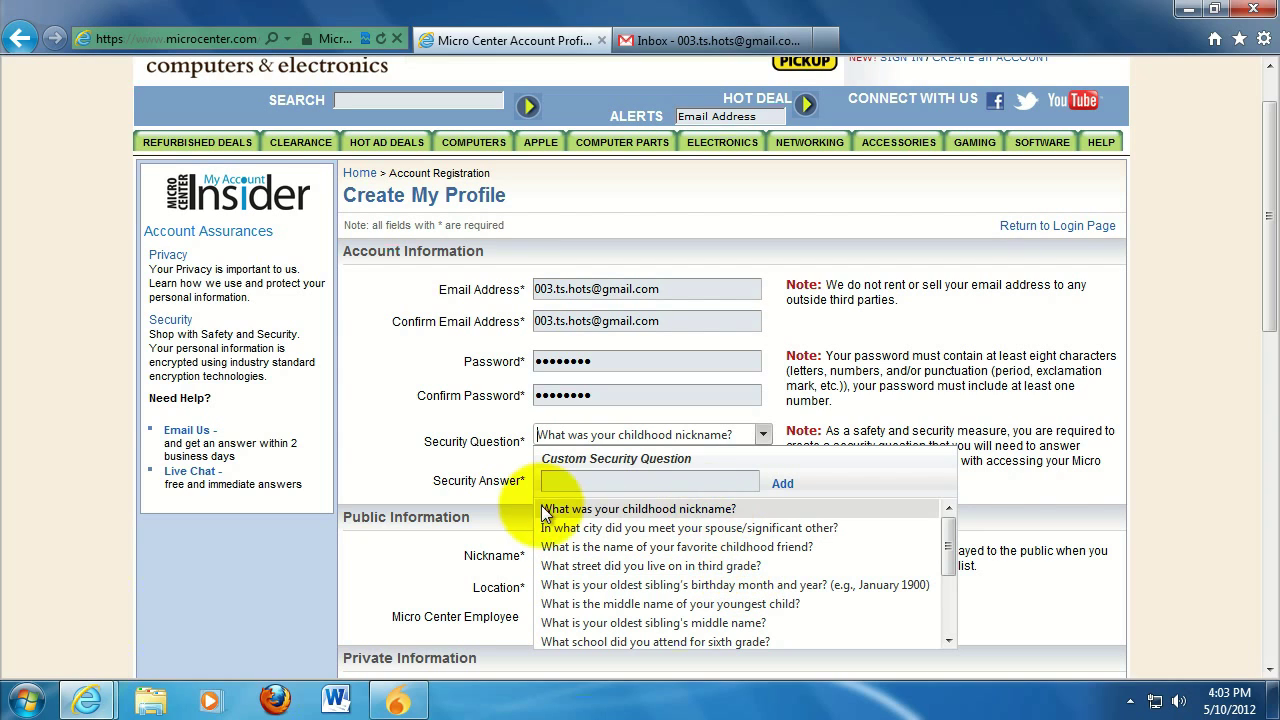
scroll(610, 530, "down", 1)
scroll(622, 538, "up", 2)
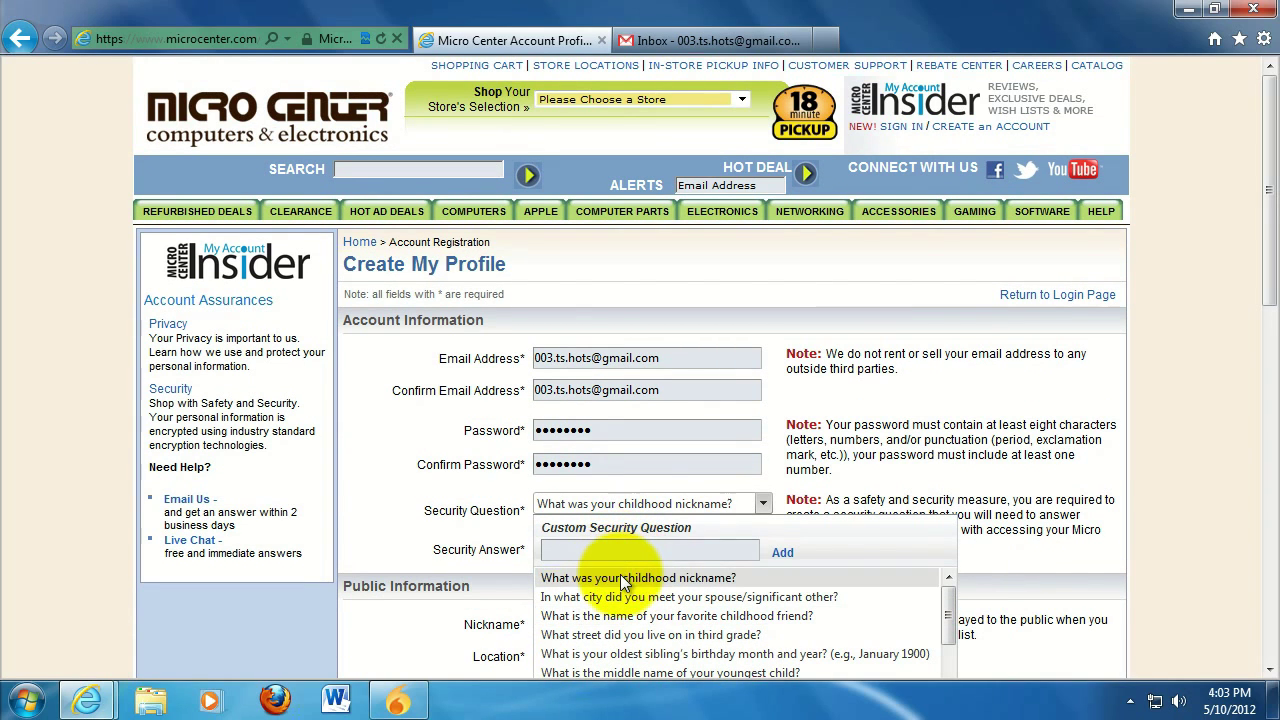
left_click(620, 578)
scroll(880, 514, "down", 1)
left_click(704, 506)
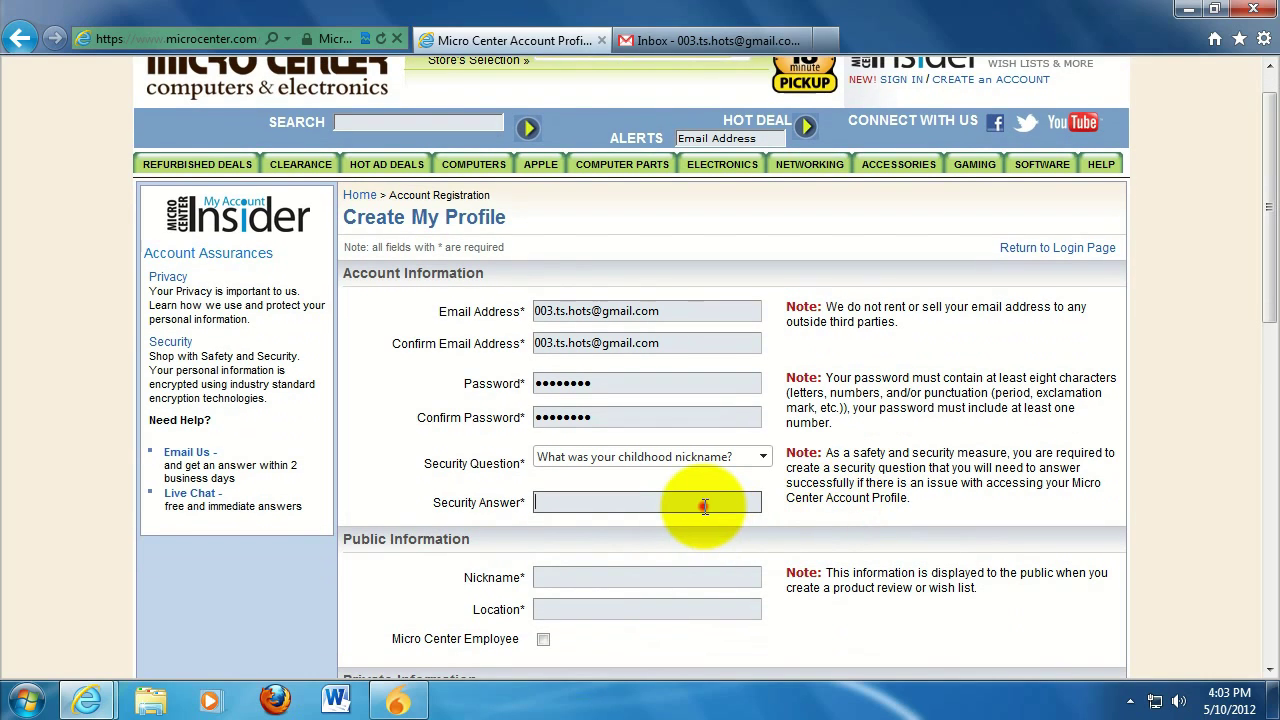
scroll(836, 510, "down", 3)
left_click(640, 440)
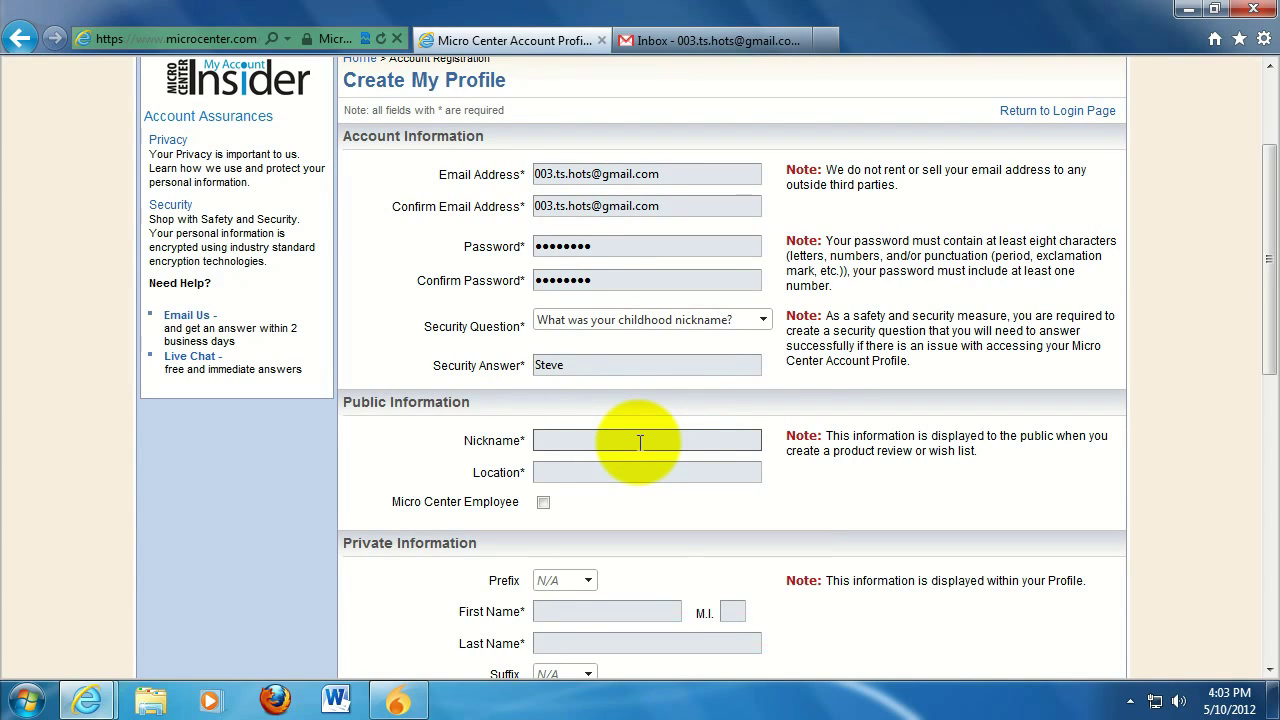
- Enter a public nickname and set the profile location to Columbus
left_click(631, 468)
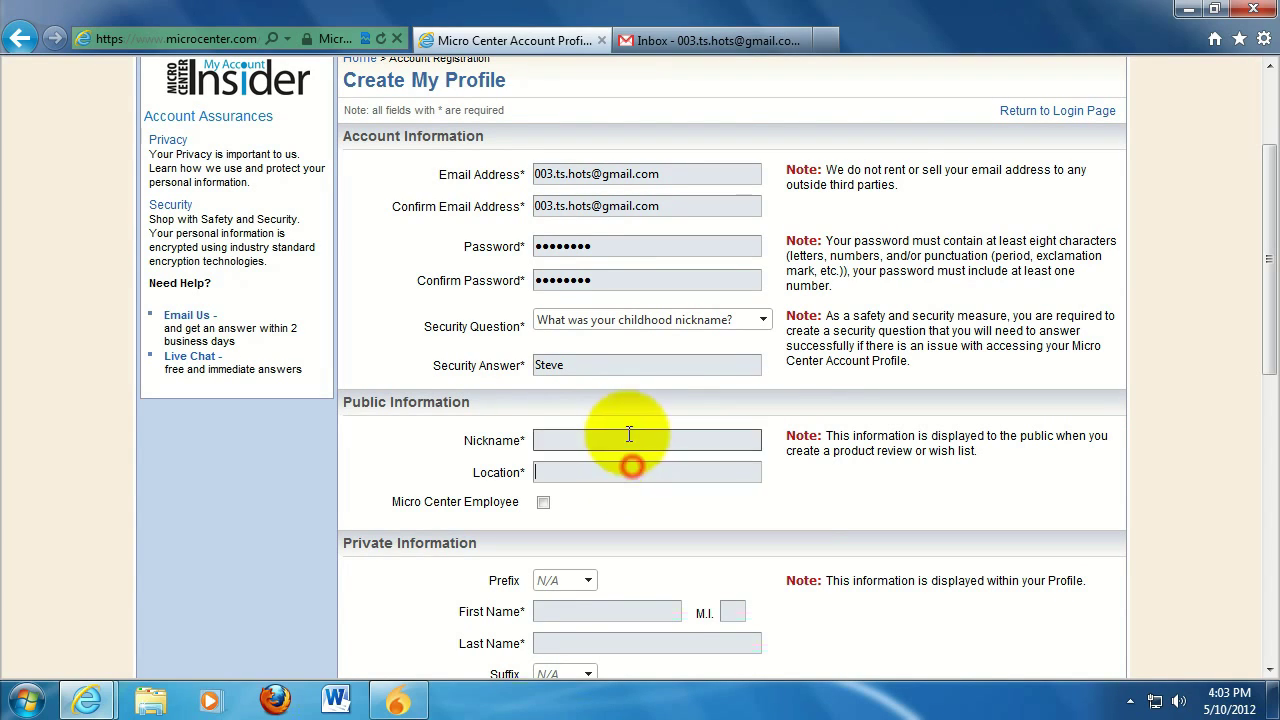
left_click(627, 437)
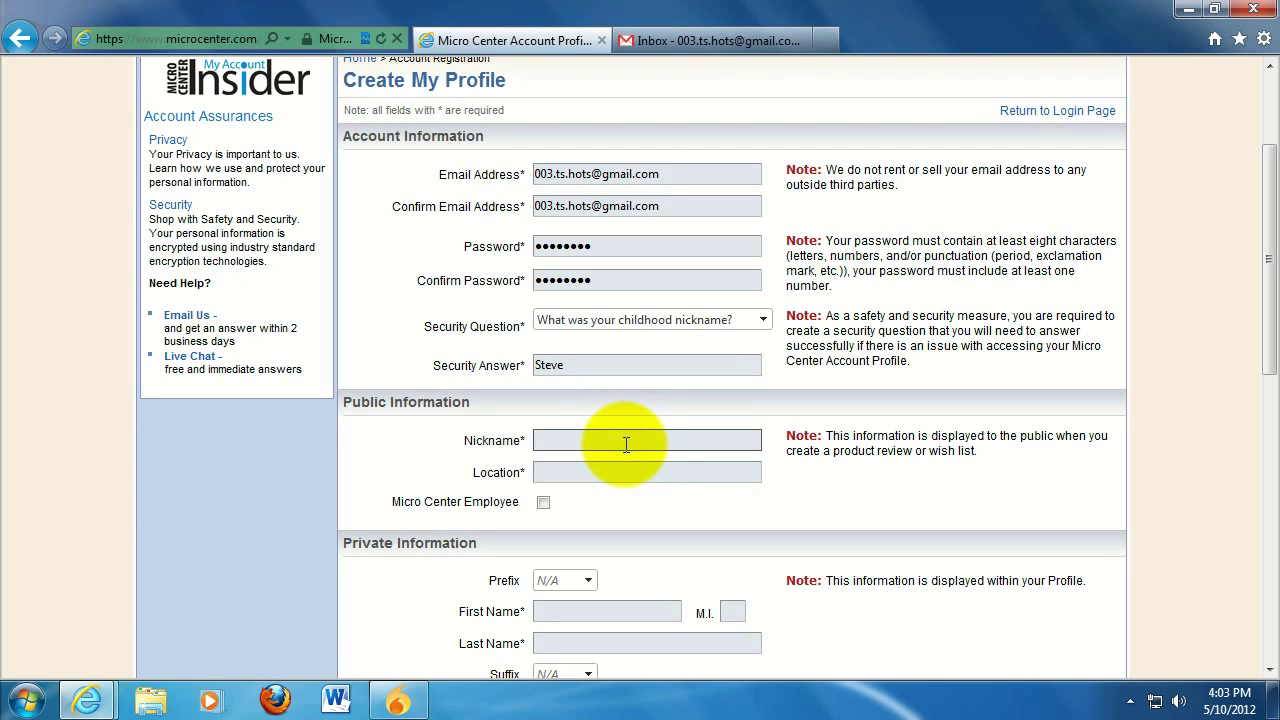
type("Stev")
type("e0415")
left_click(580, 468)
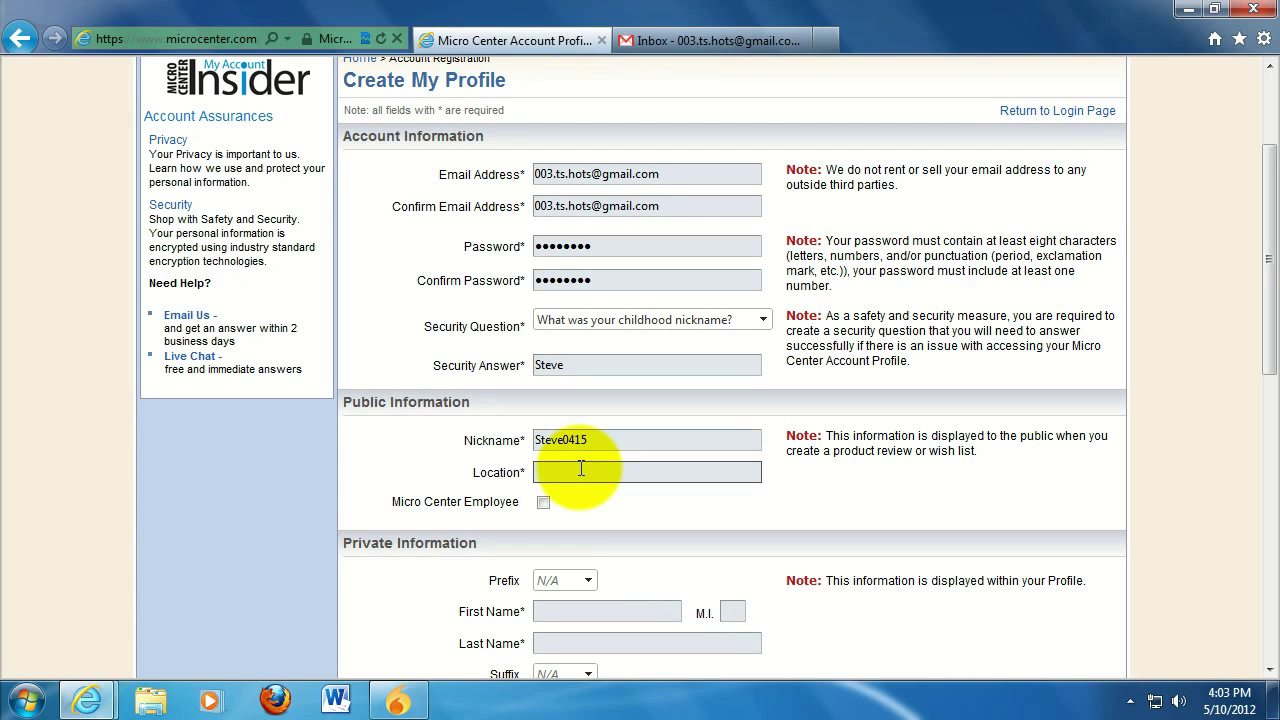
type("Columbus")
scroll(590, 472, "down", 2)
scroll(600, 470, "down", 1)
scroll(615, 420, "down", 1)
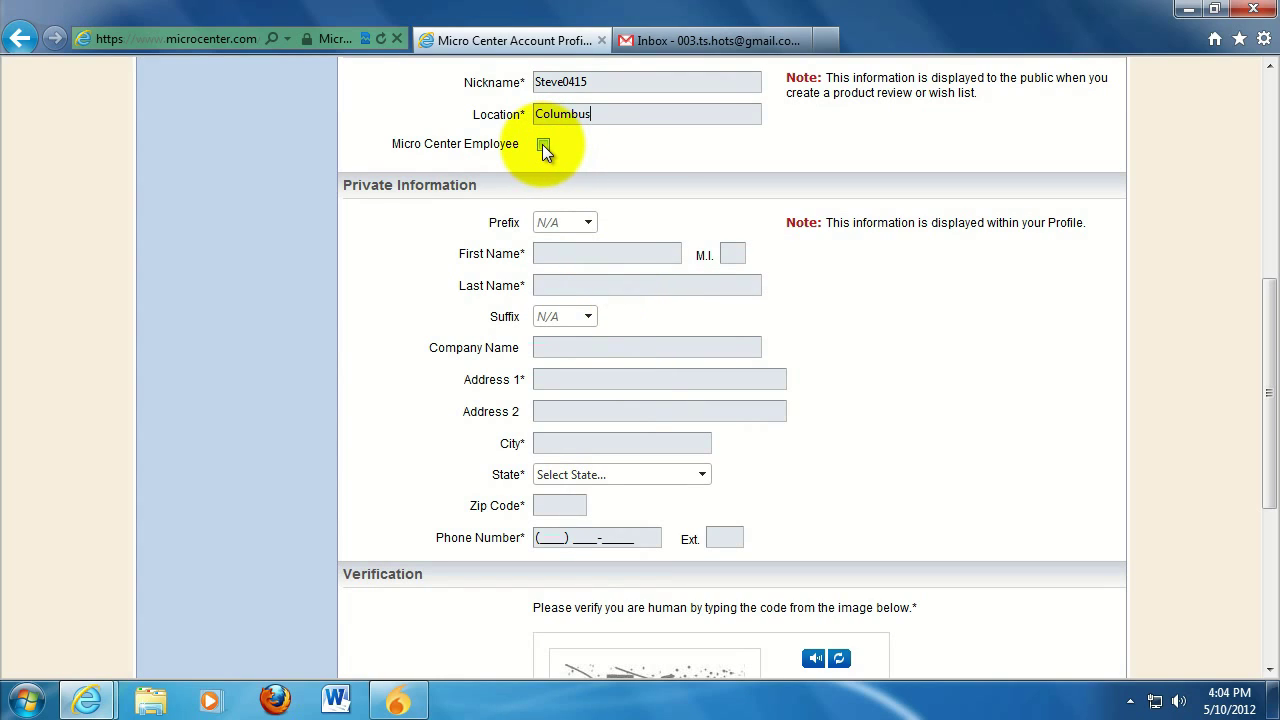
- Enter the first and last name, skipping the middle initial
left_click(520, 253)
left_click(586, 222)
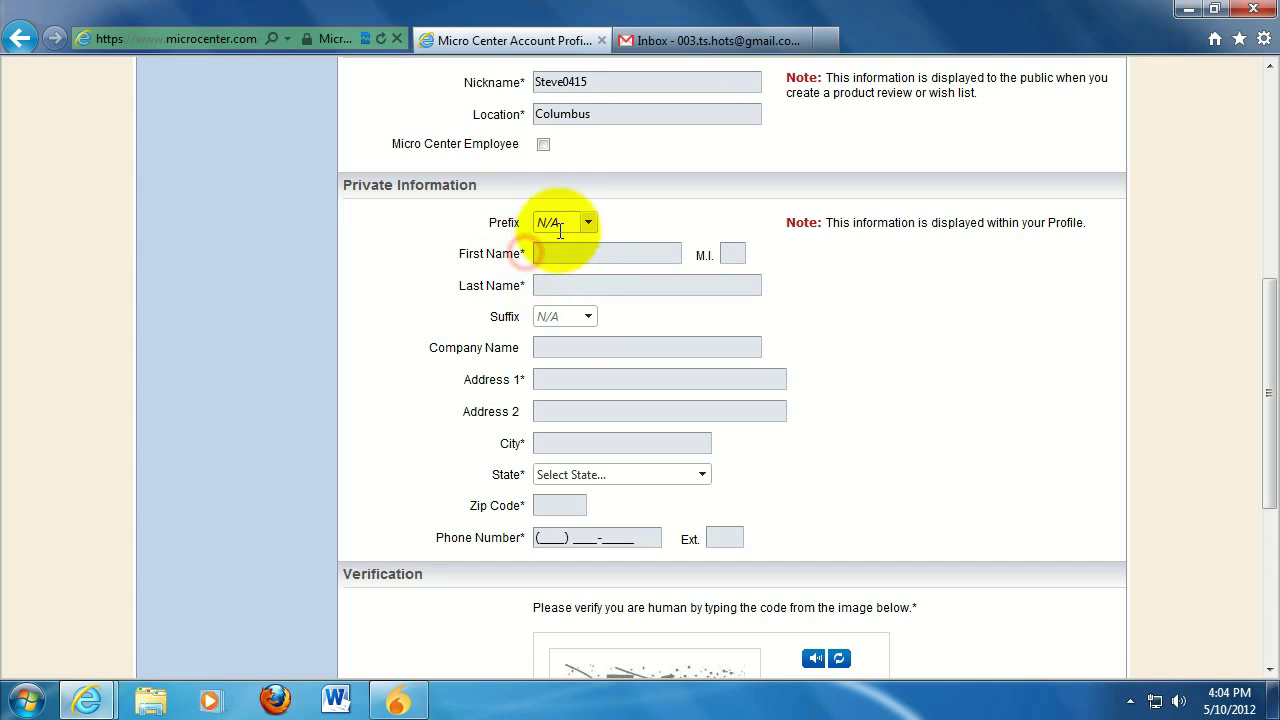
left_click(581, 251)
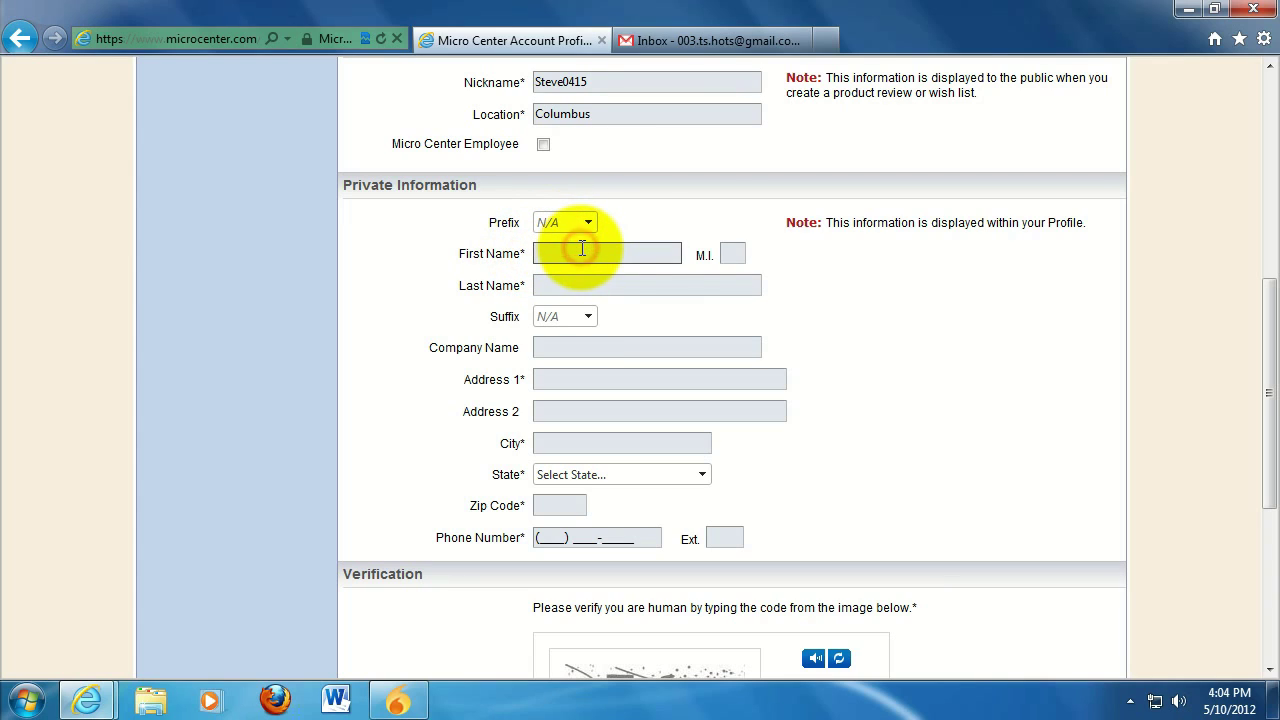
type("Te")
type("ch")
key("Tab")
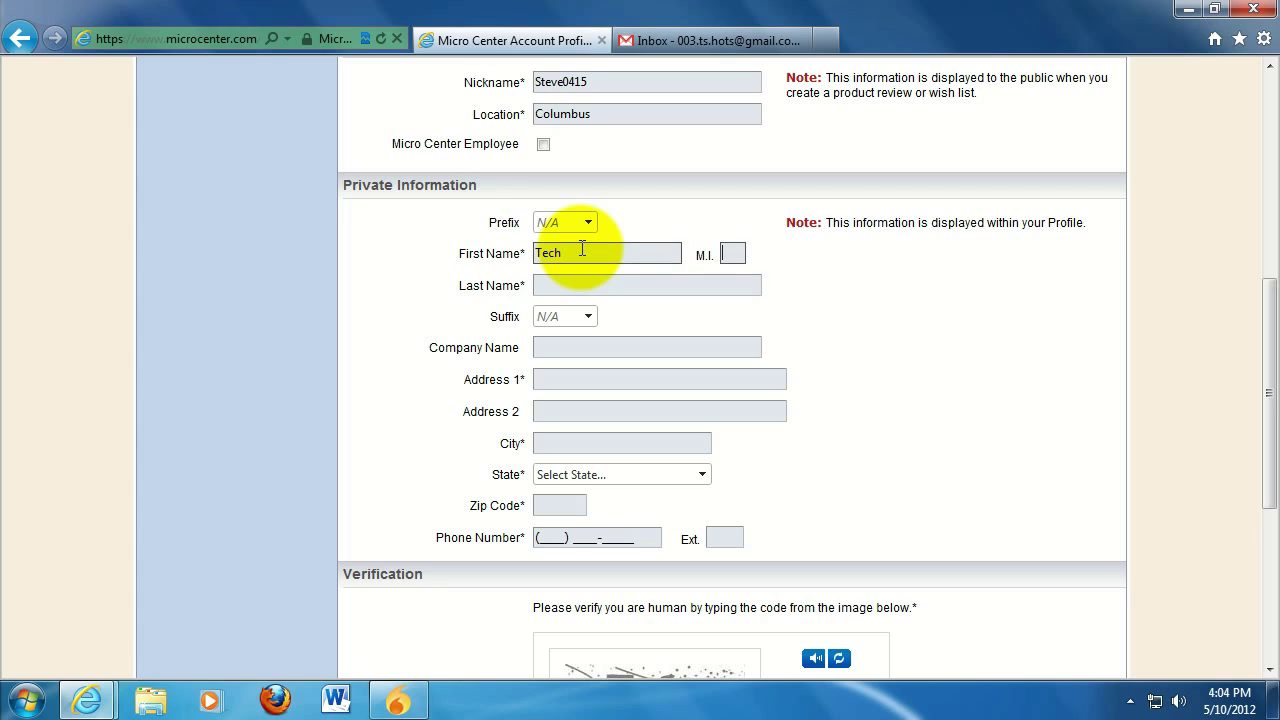
key("Tab")
type("Mi")
type("crocenter")
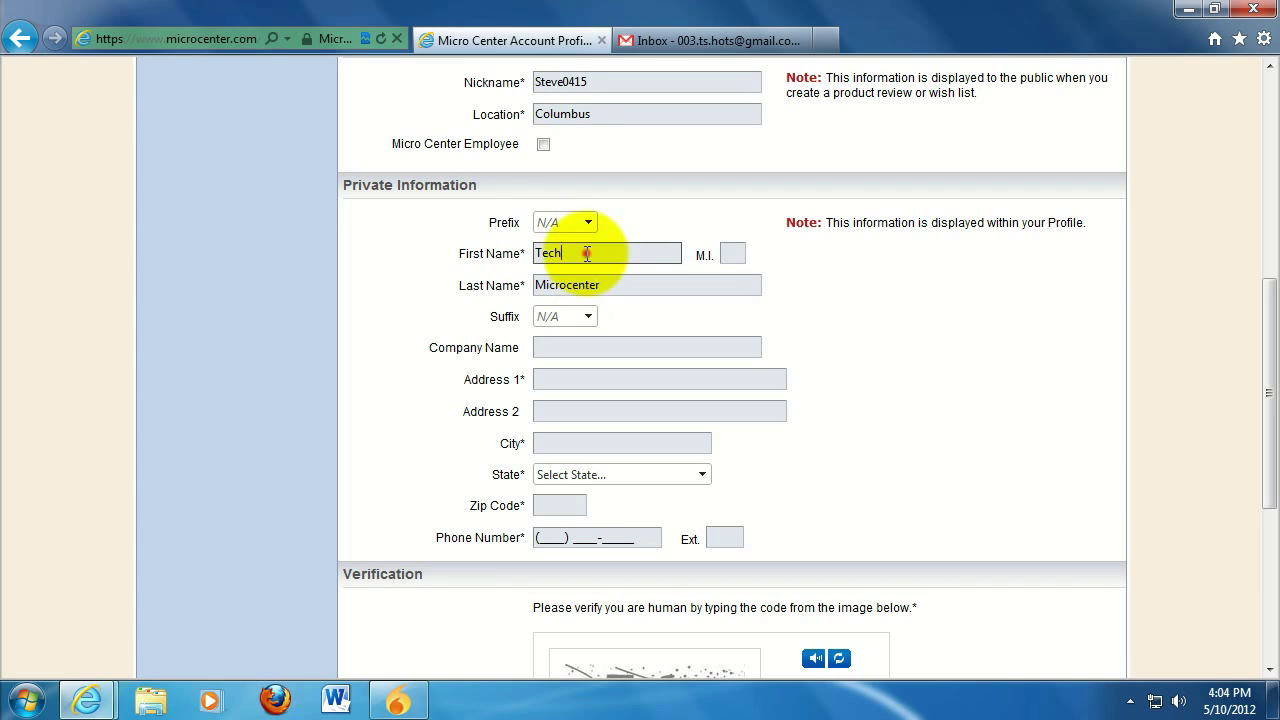
- Enter company name Micro Center, then the street address and city
left_click(607, 347)
left_click(602, 377)
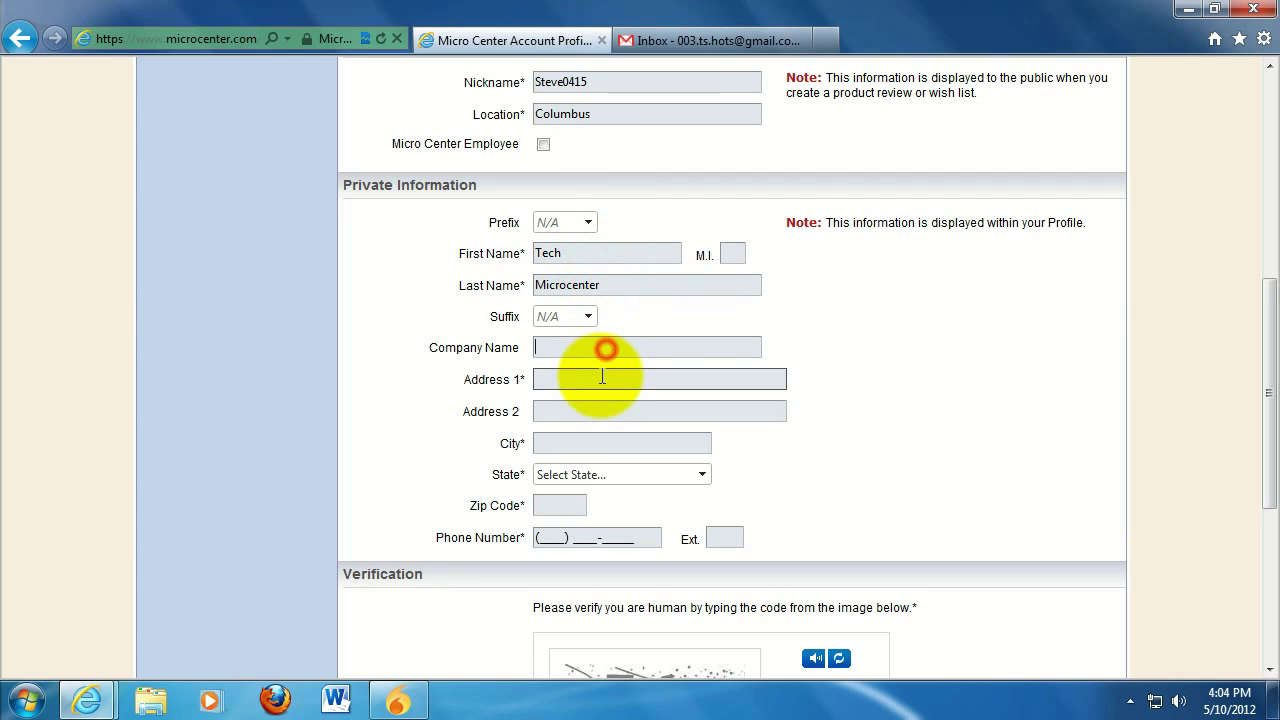
left_click(560, 347)
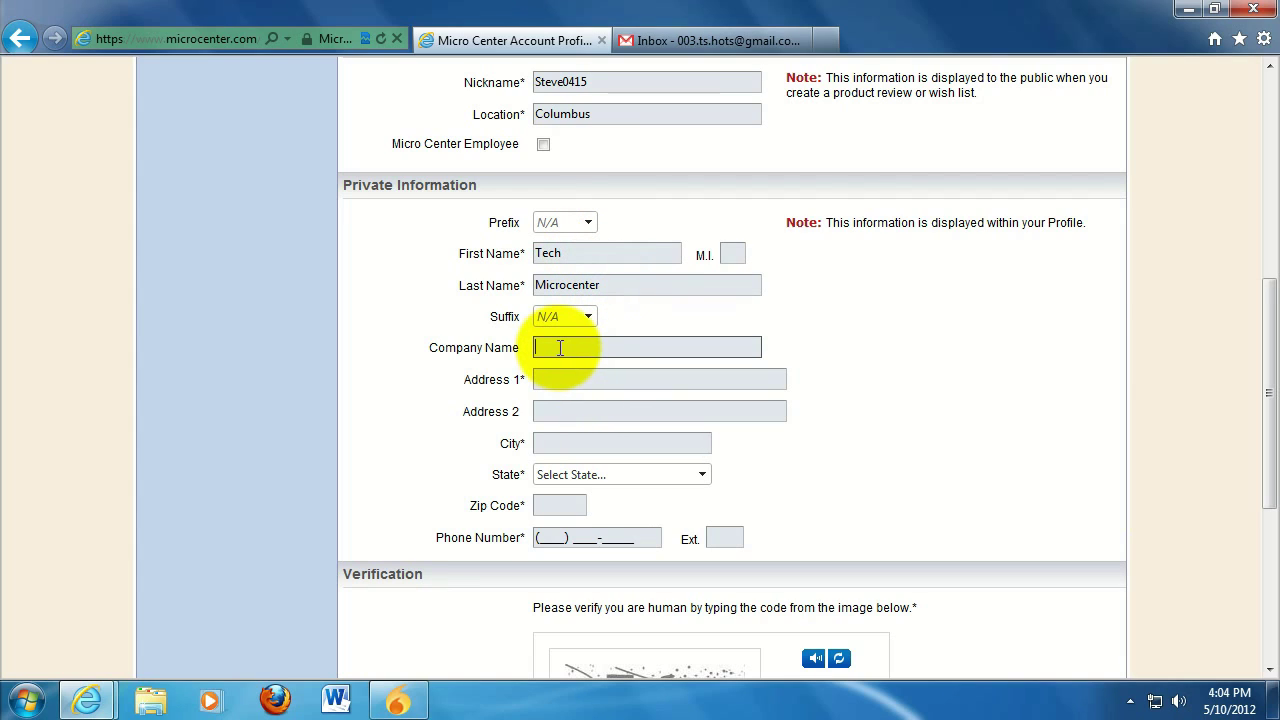
type("Micro Center")
key("Tab")
type("4119 Leap ")
type("Road")
key("Tab")
type("Hill")
type("iard")
- Choose Ohio as the state and enter the zip code and phone number
key("Tab")
type("O")
key("Tab")
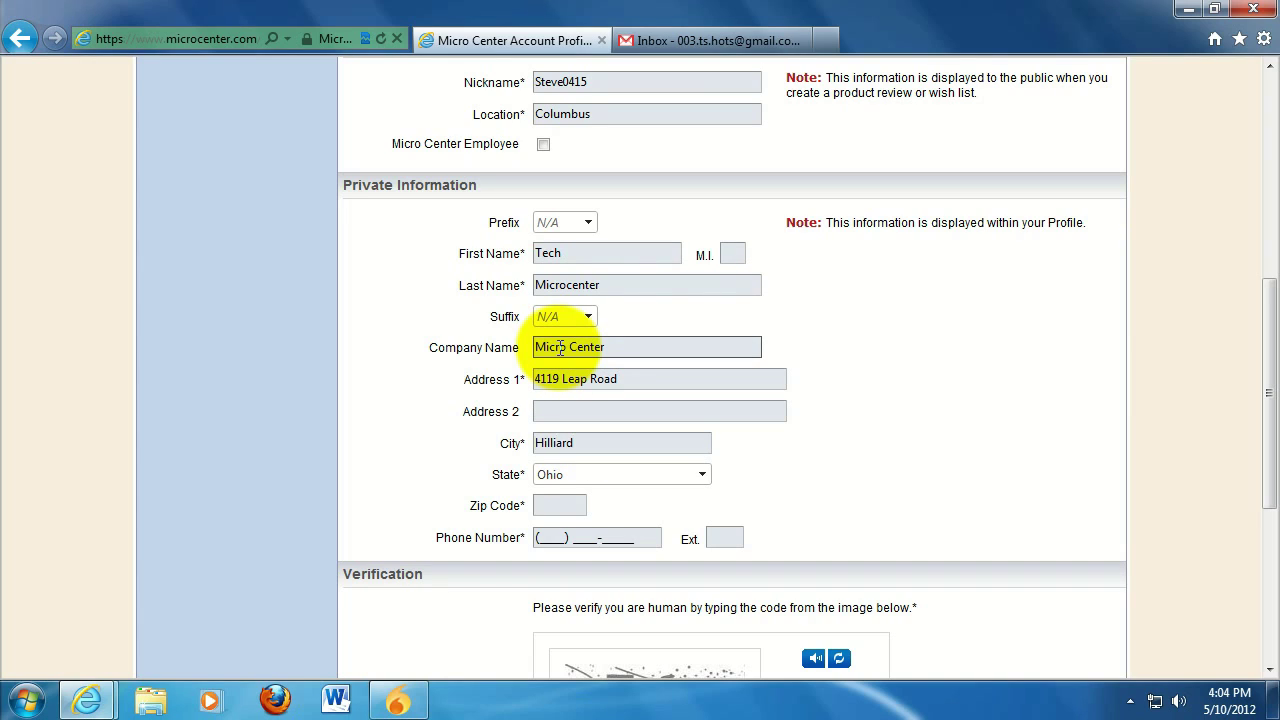
type("43026")
key("Tab")
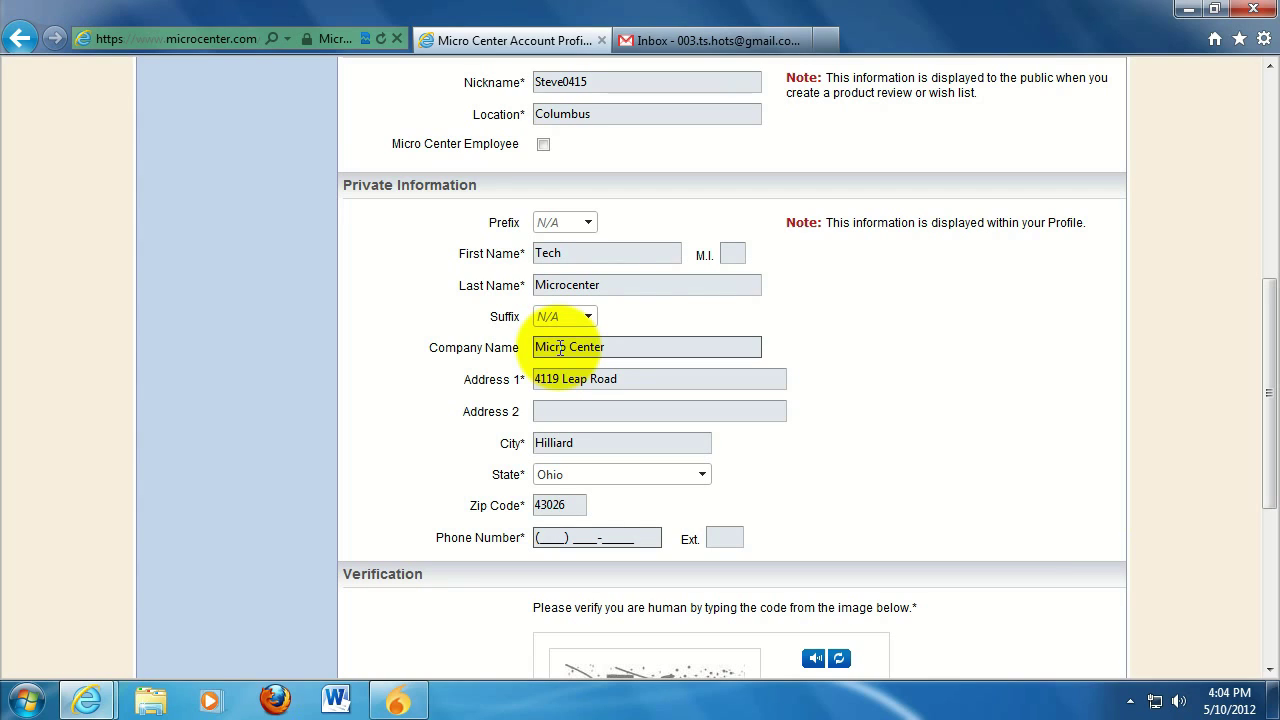
type("123) 456-7891")
- Enter the captcha verification code, accept the Terms of Service, and submit the profile
scroll(560, 347, "down", 4)
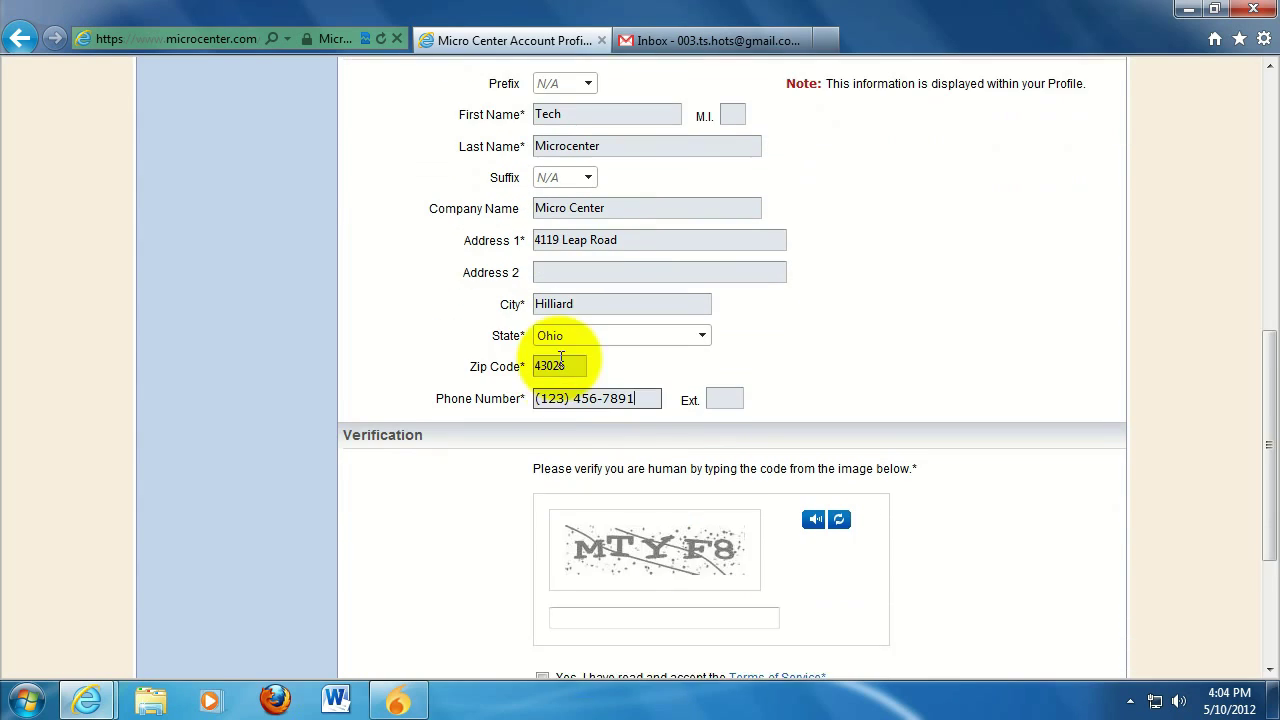
left_click(590, 570)
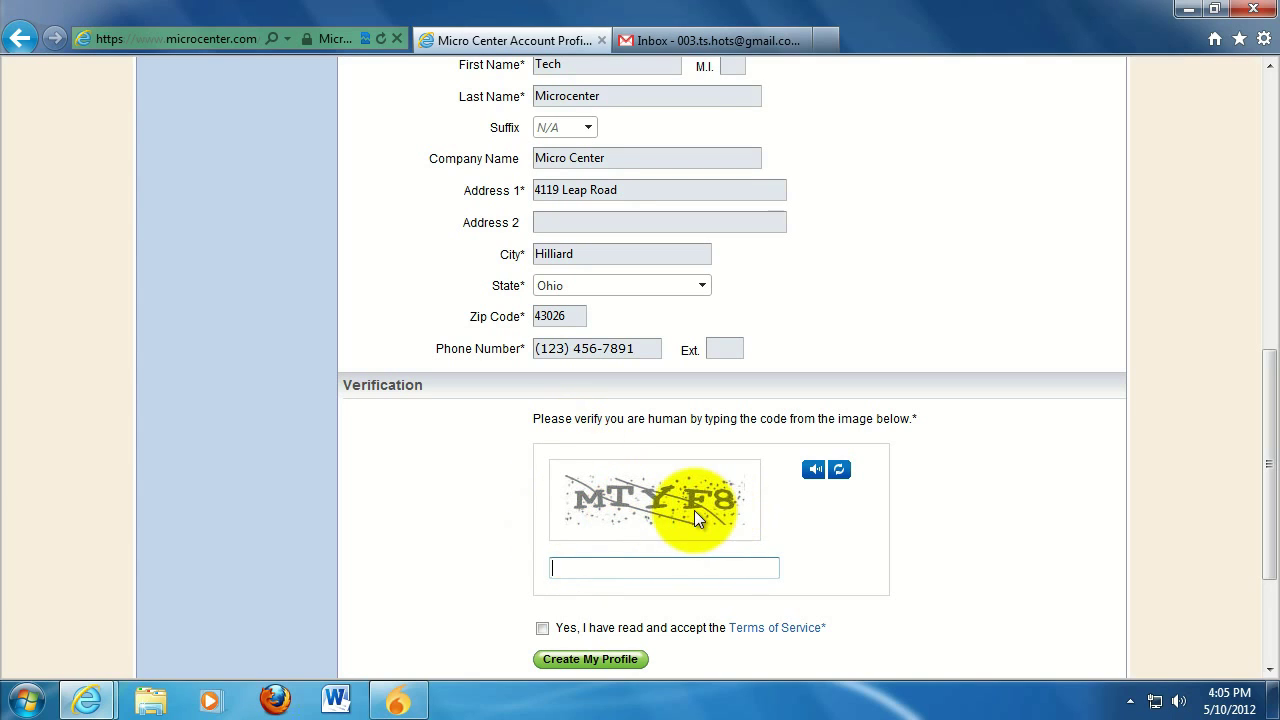
type("MT")
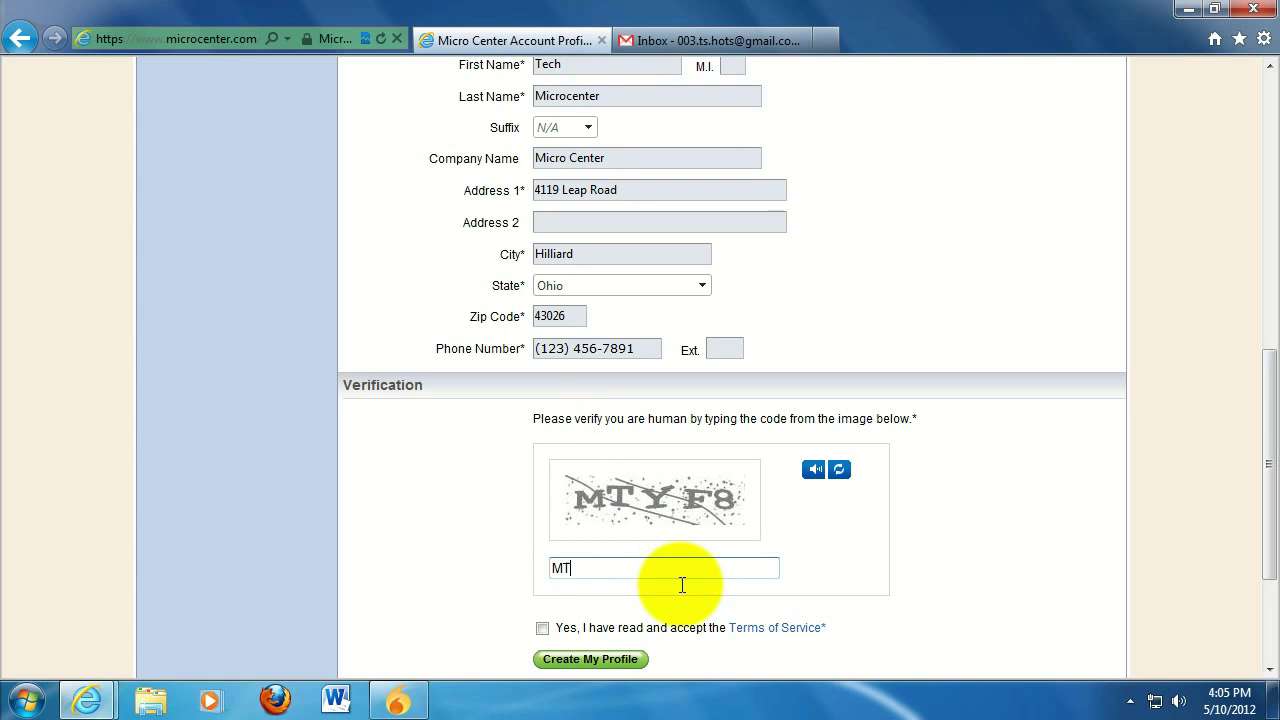
type("YF8")
scroll(682, 585, "down", 1)
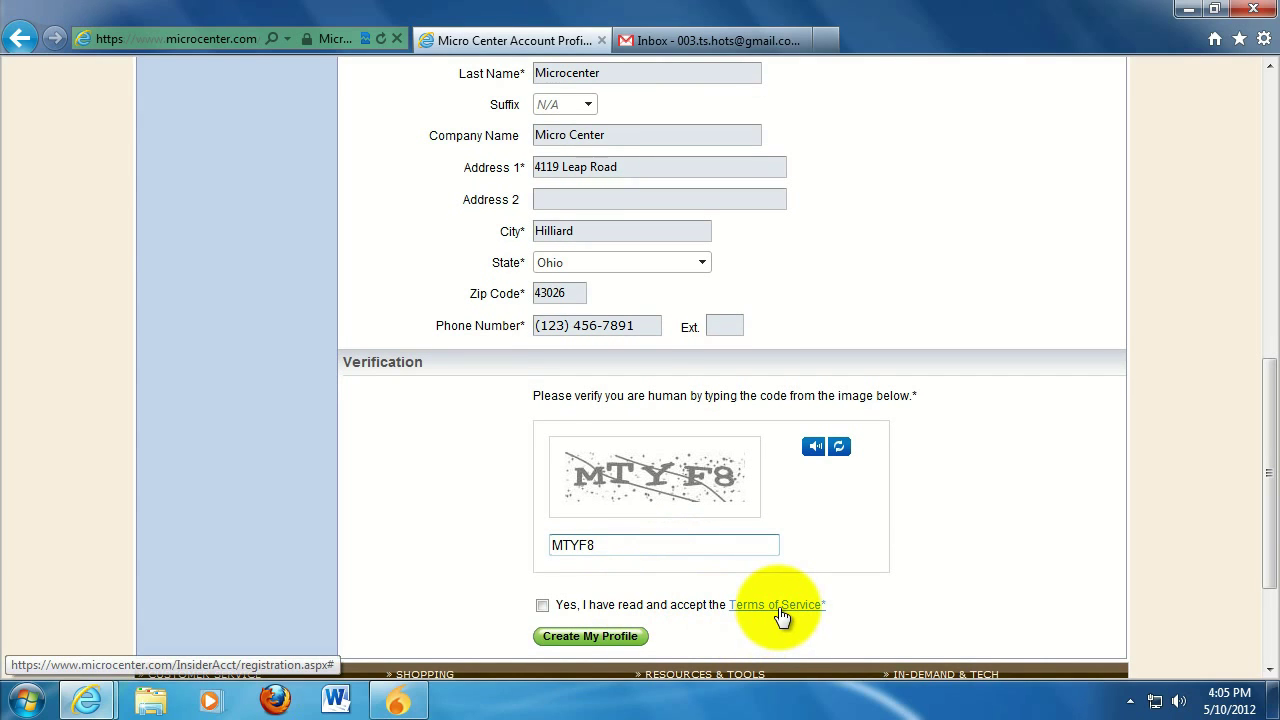
left_click(542, 605)
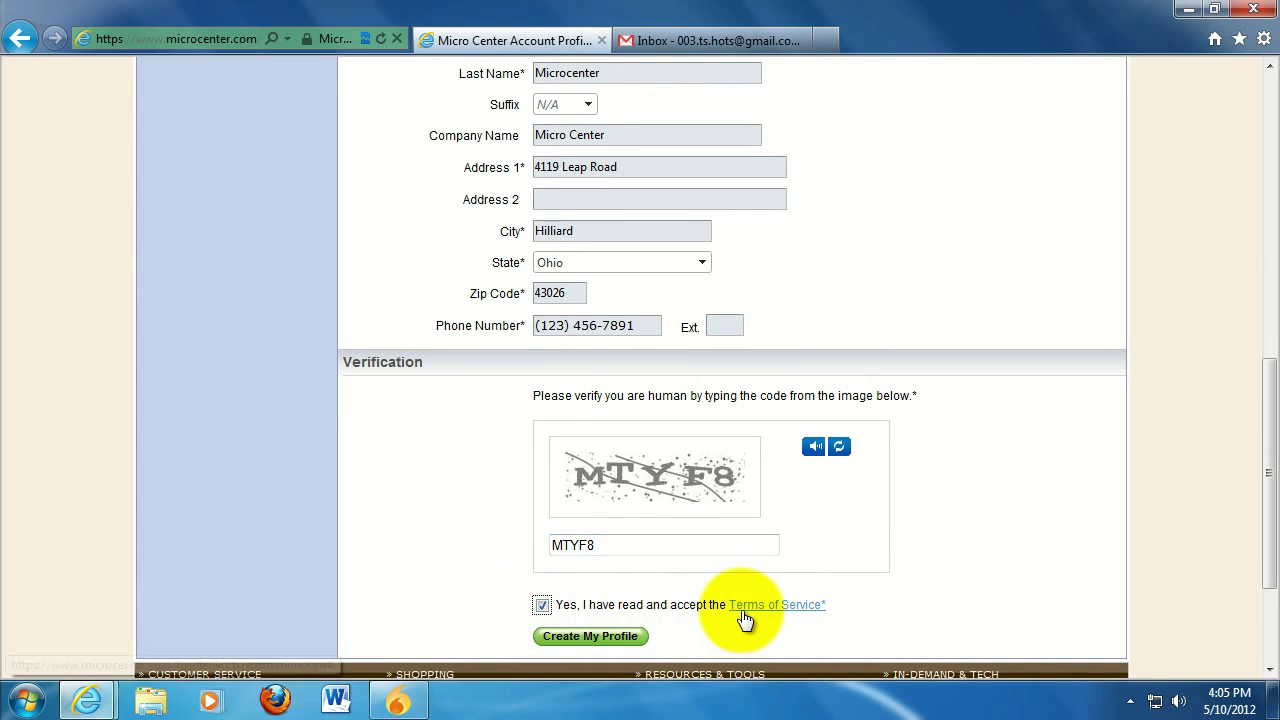
left_click(607, 634)
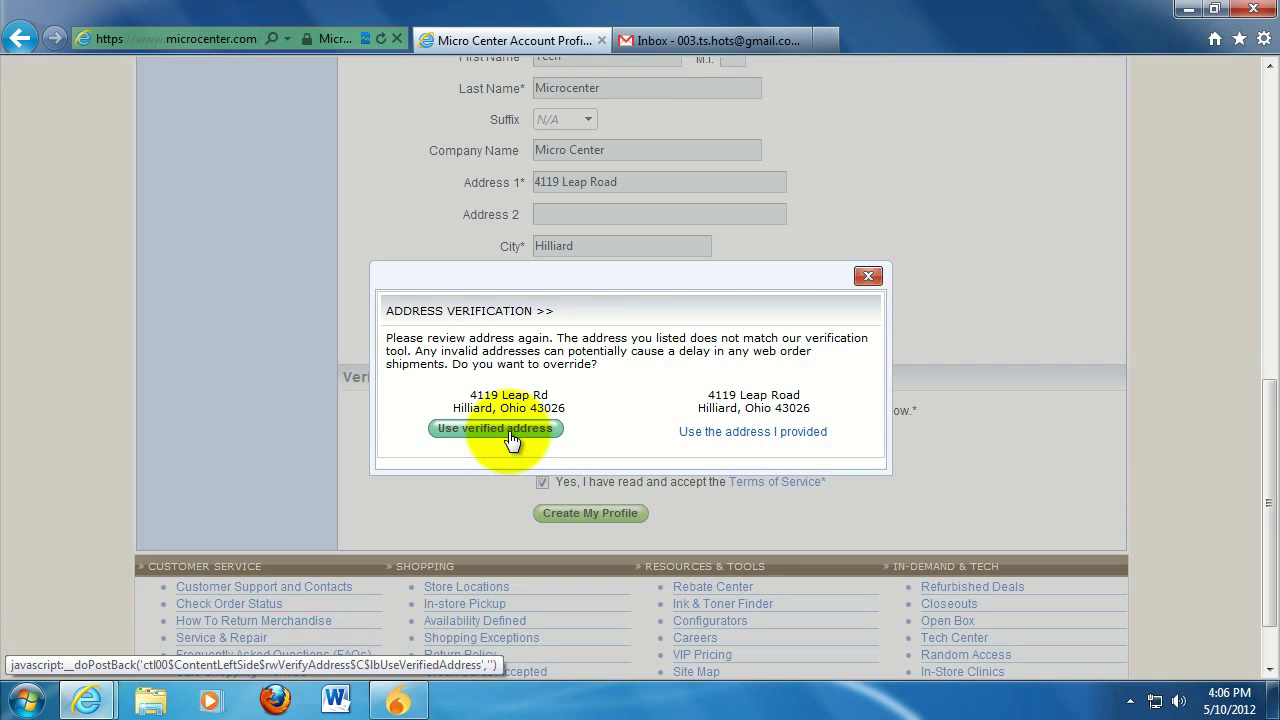
- Keep the verified address to create the account, then switch to the Gmail inbox
left_click(510, 438)
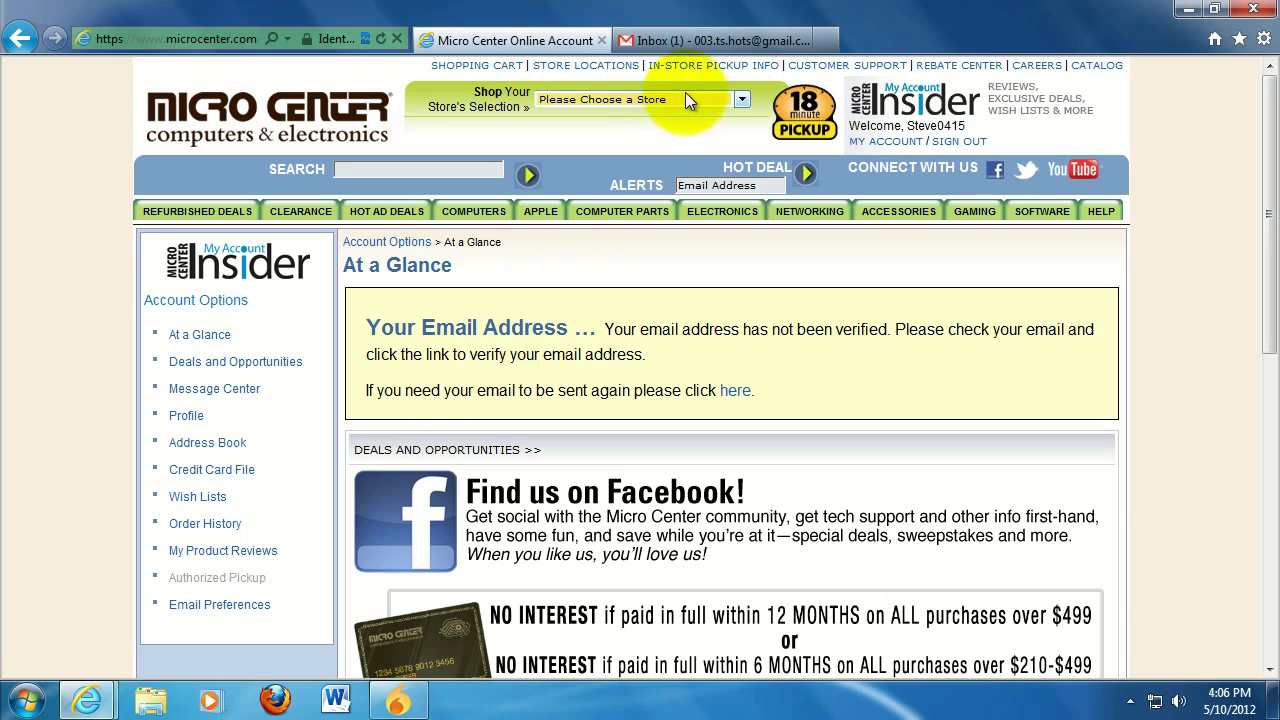
left_click(713, 40)
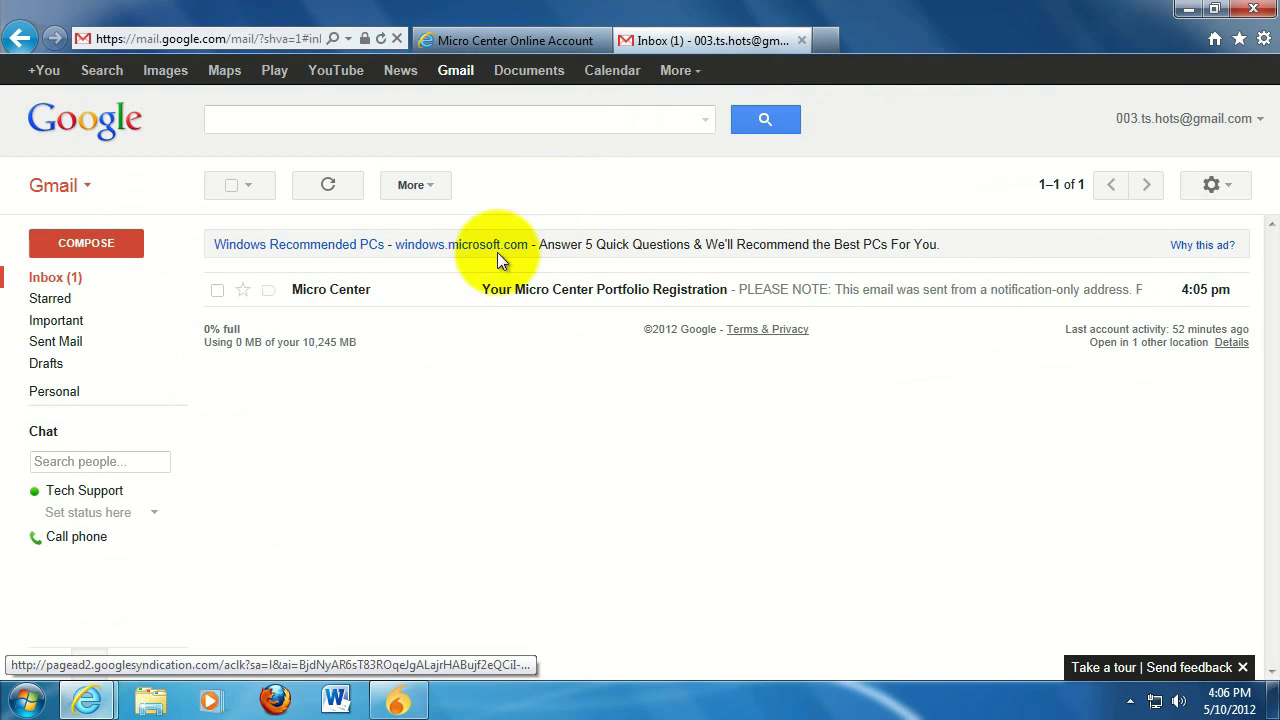
mouse_move(620, 289)
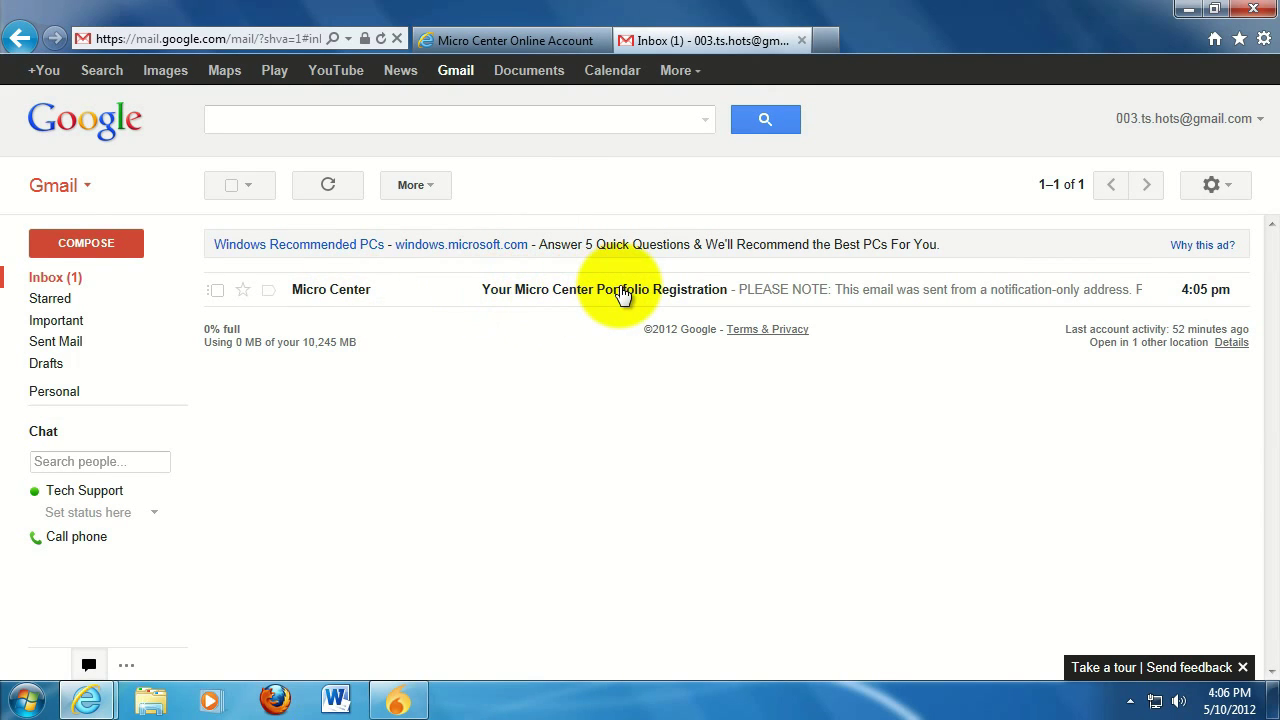
- Open the Micro Center registration email, display its images, and scroll through the message
left_click(622, 292)
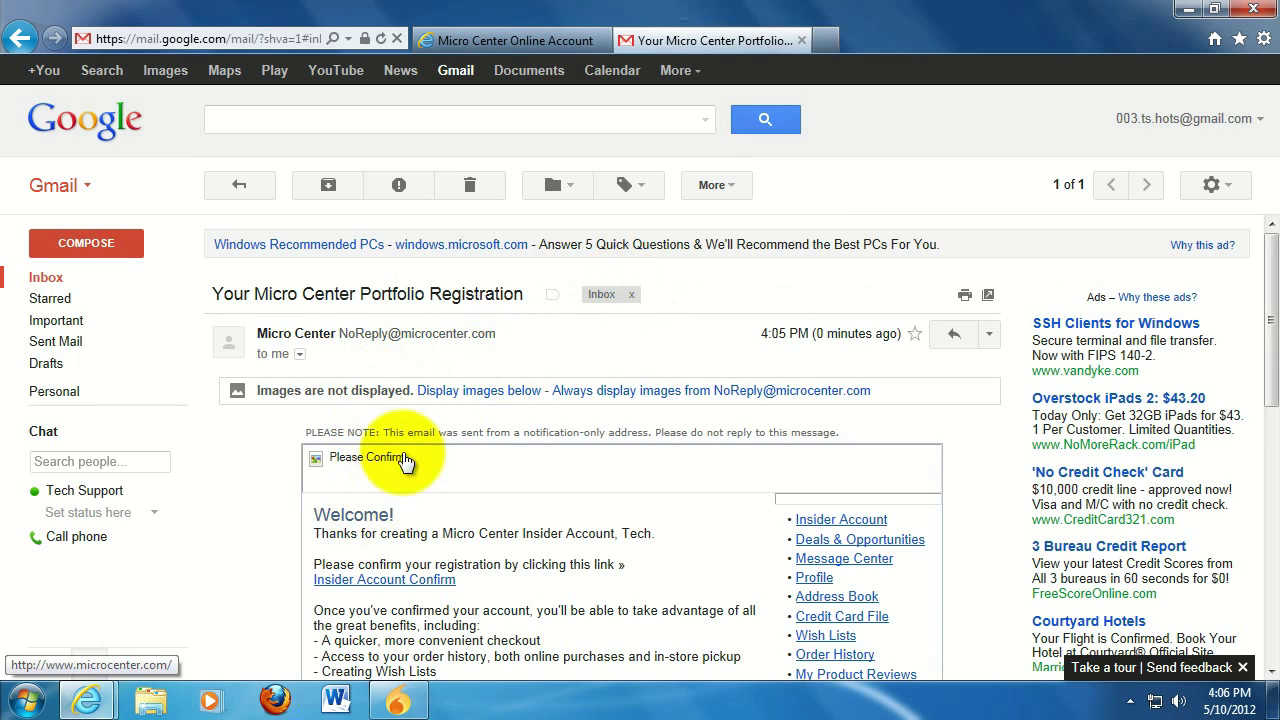
left_click(451, 393)
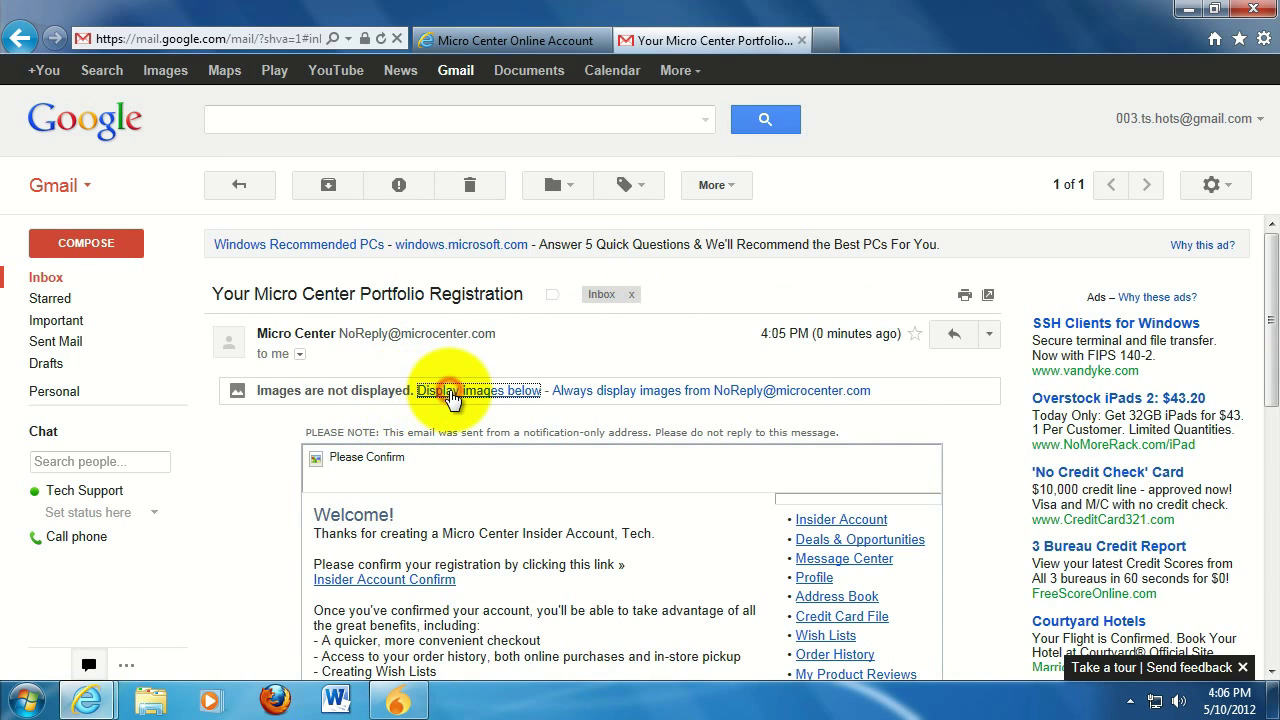
scroll(560, 468, "down", 2)
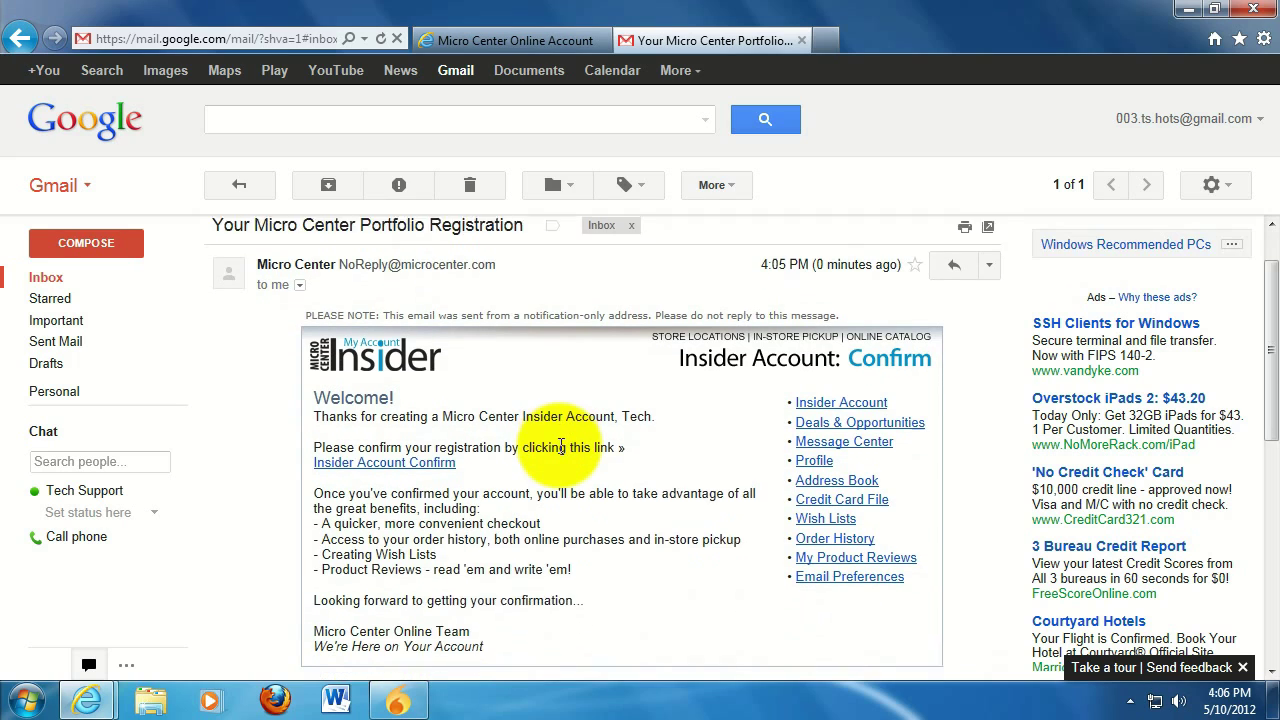
scroll(560, 455, "down", 1)
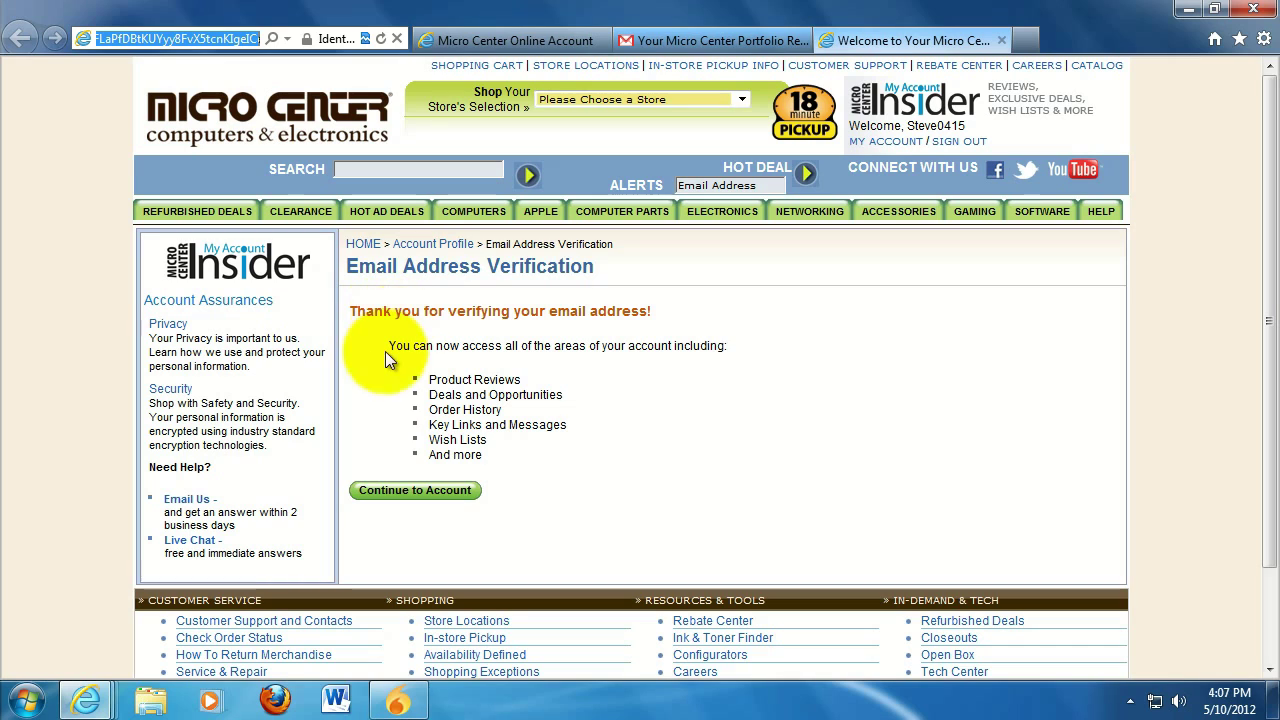
- Continue from the email-verification thank-you page to the account overview
left_click(406, 494)
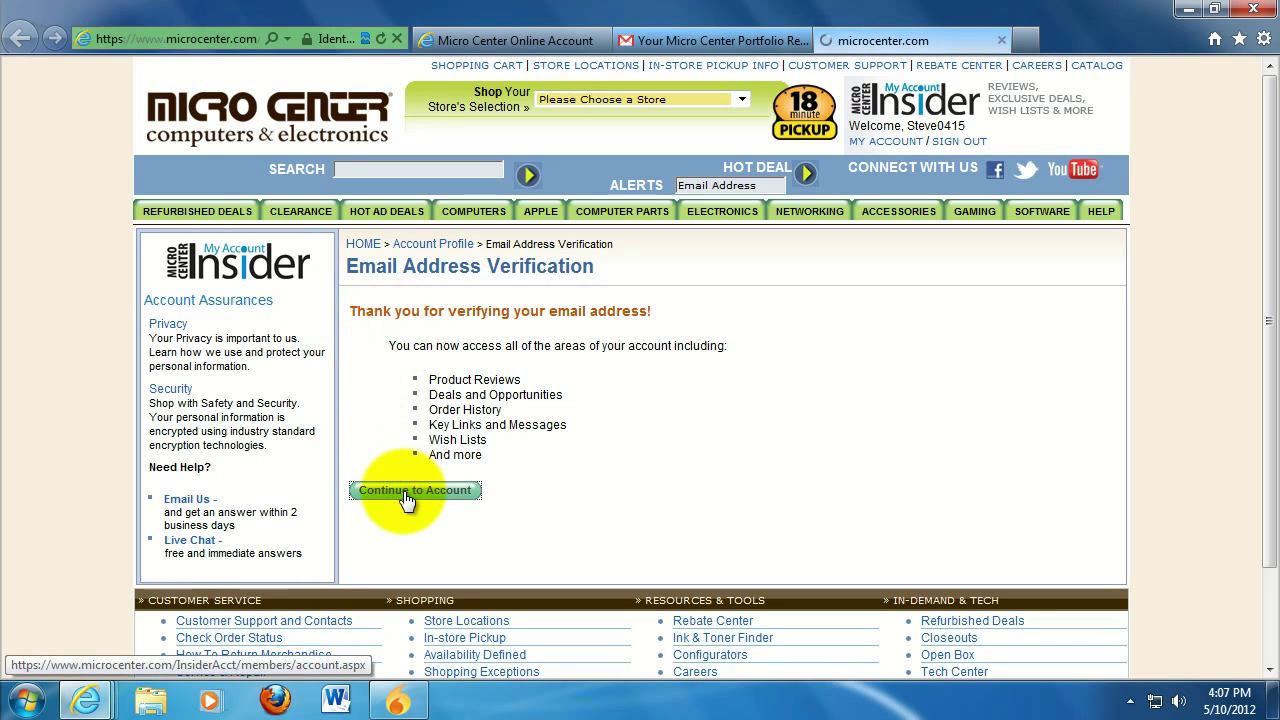